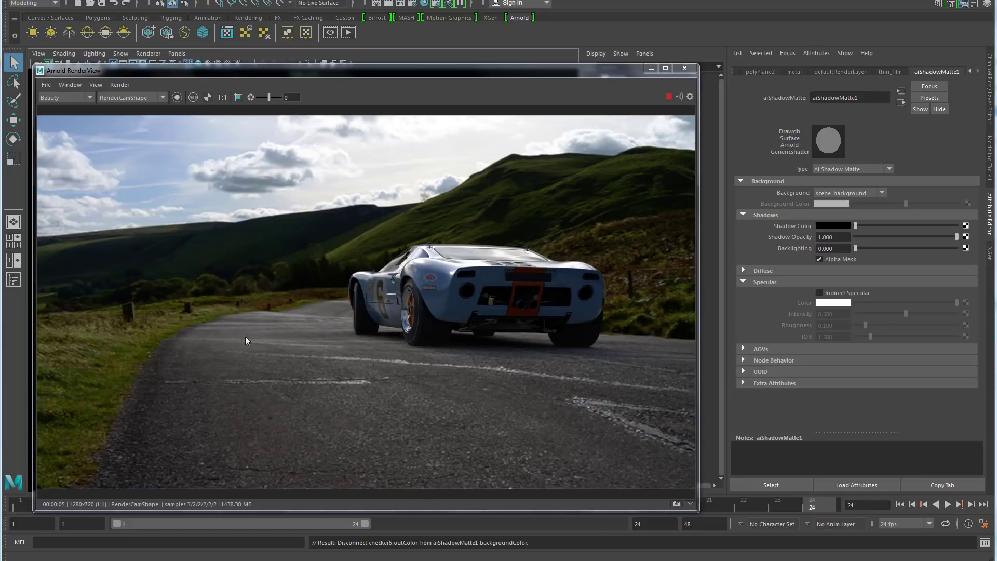
# Select the road floor (FloorShape1) and check the aiShadowMatte1 shadow colour, leaving it black
pyautogui.click(437, 283)
pyautogui.click(380, 286)
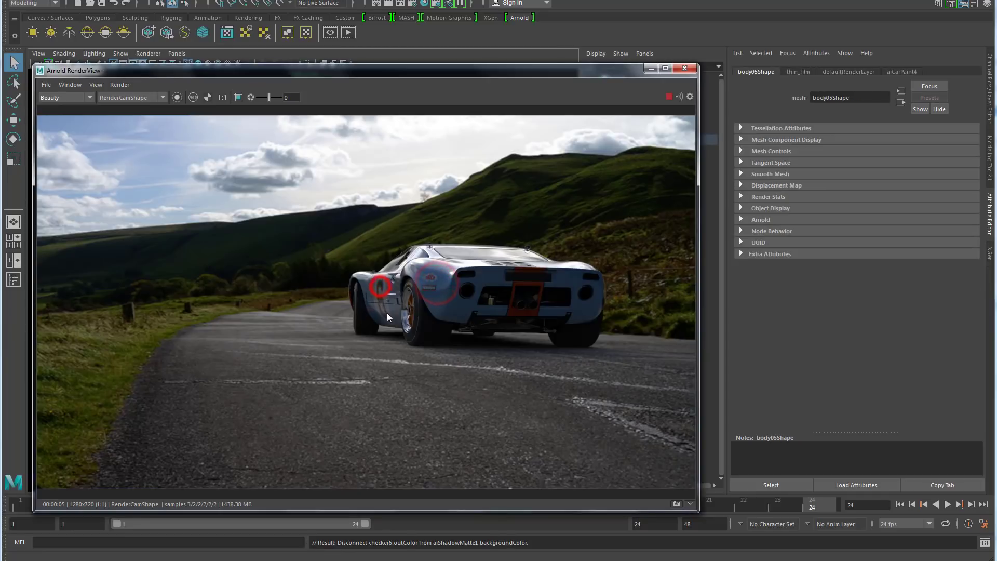
pyautogui.click(345, 367)
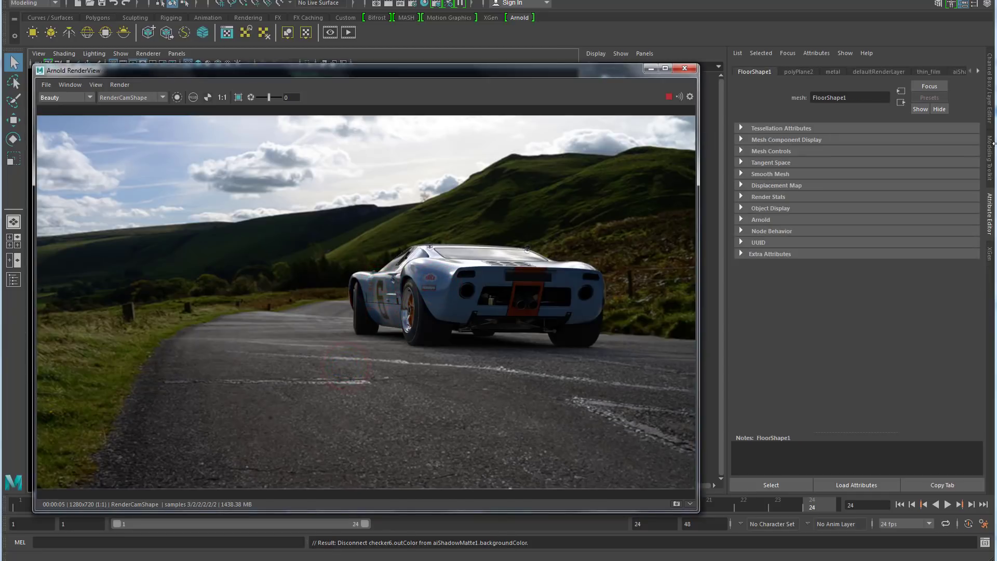
pyautogui.click(959, 71)
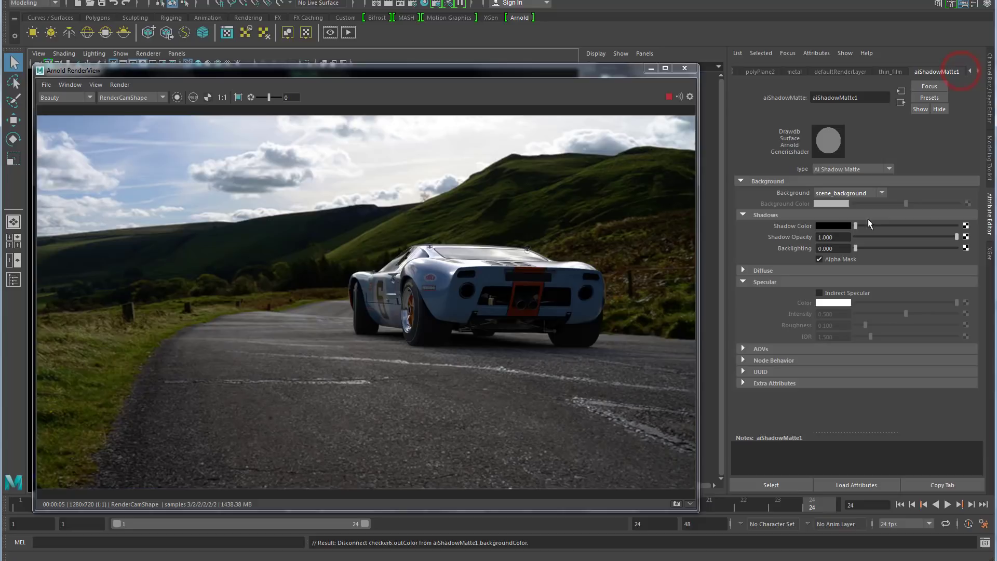
pyautogui.moveTo(865, 228)
pyautogui.mouseDown()
pyautogui.moveTo(892, 224)
pyautogui.moveTo(854, 229)
pyautogui.mouseUp()
pyautogui.click(207, 97)
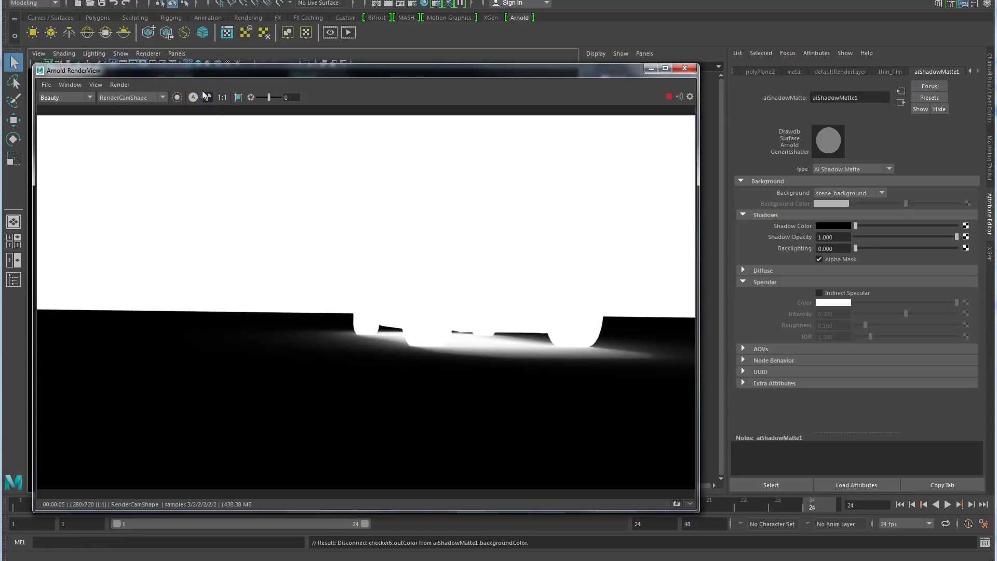
pyautogui.click(207, 97)
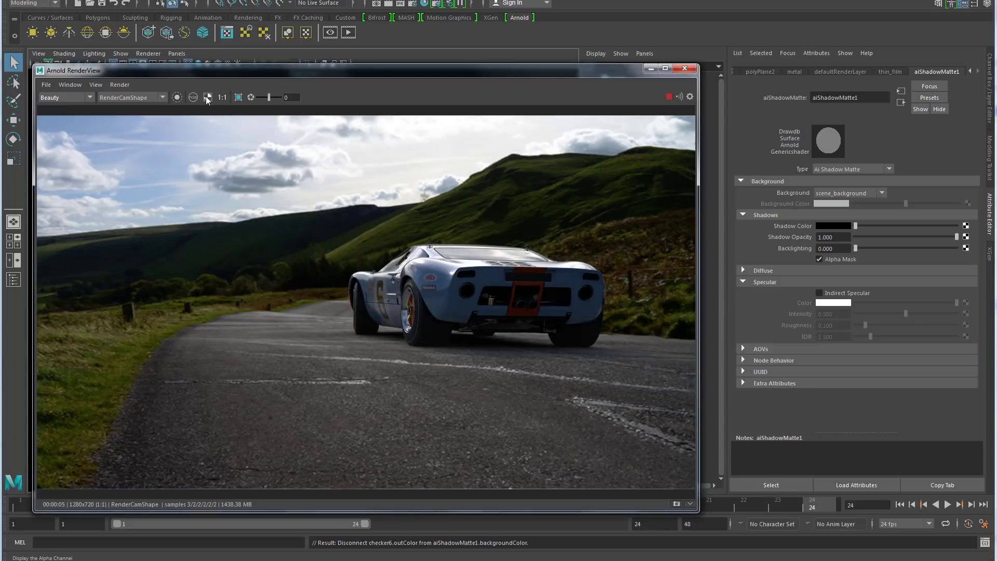
pyautogui.click(320, 384)
# Set the shadow matte Background to background_color and map a Checker texture into Background Color
pyautogui.click(835, 193)
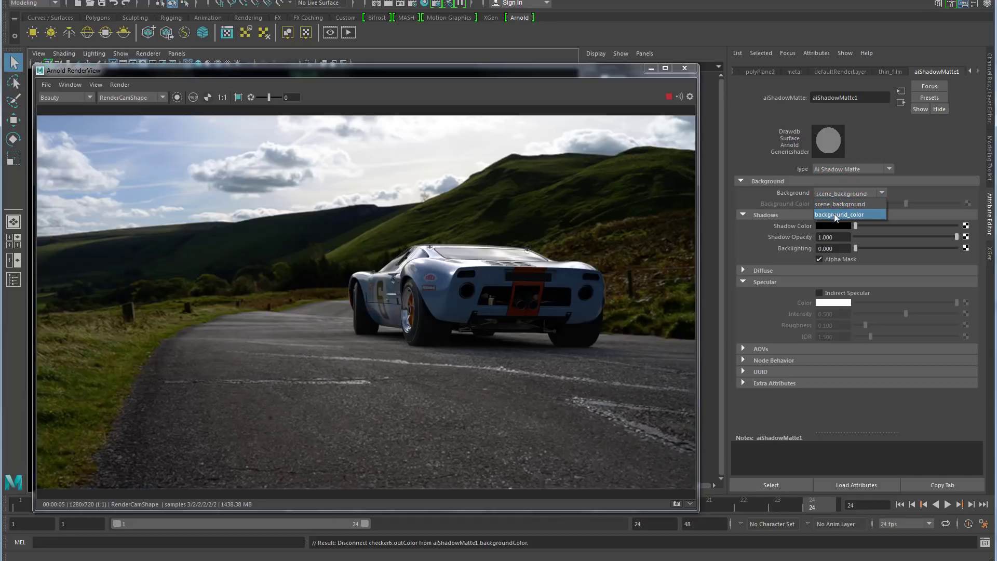
pyautogui.click(834, 214)
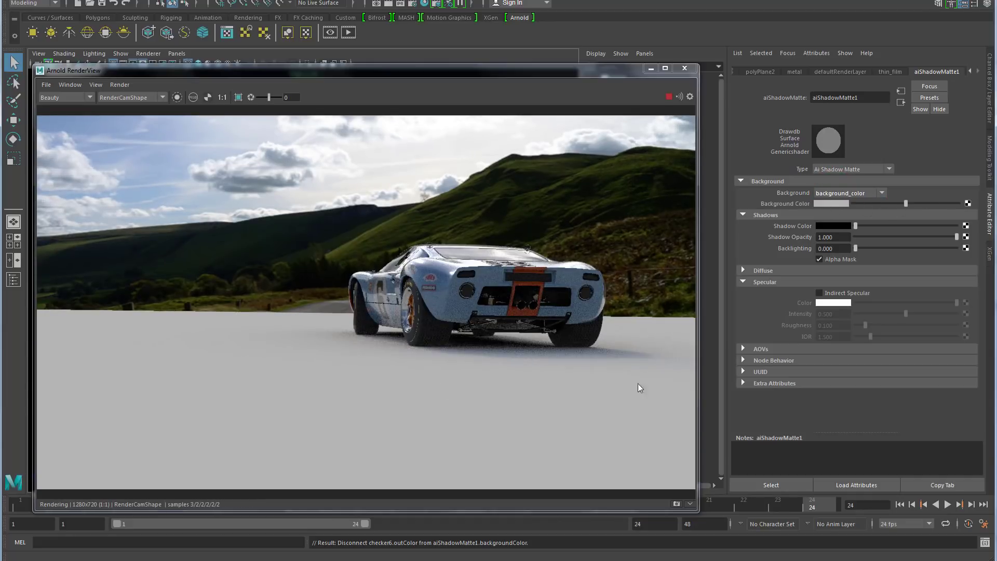
pyautogui.click(968, 203)
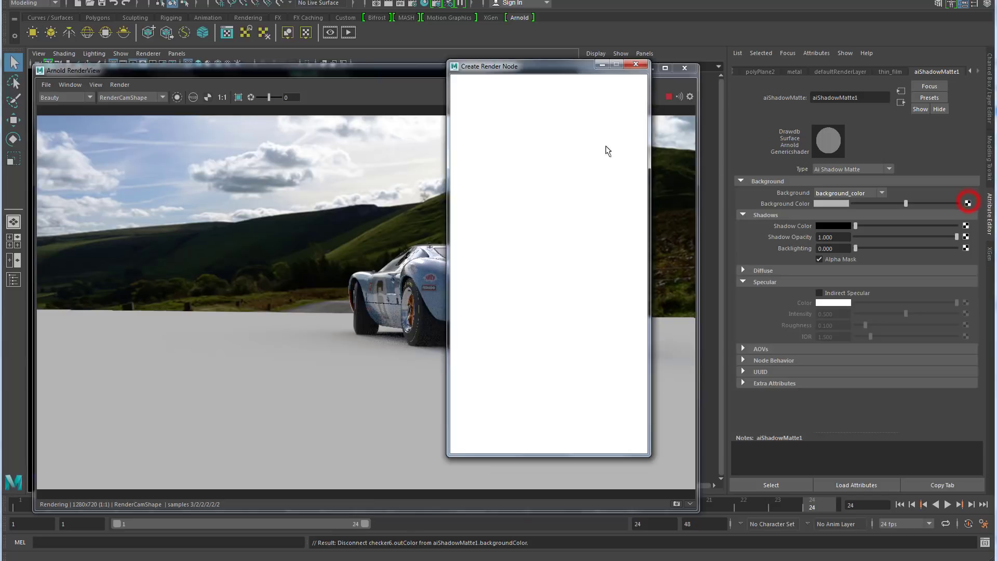
pyautogui.click(534, 124)
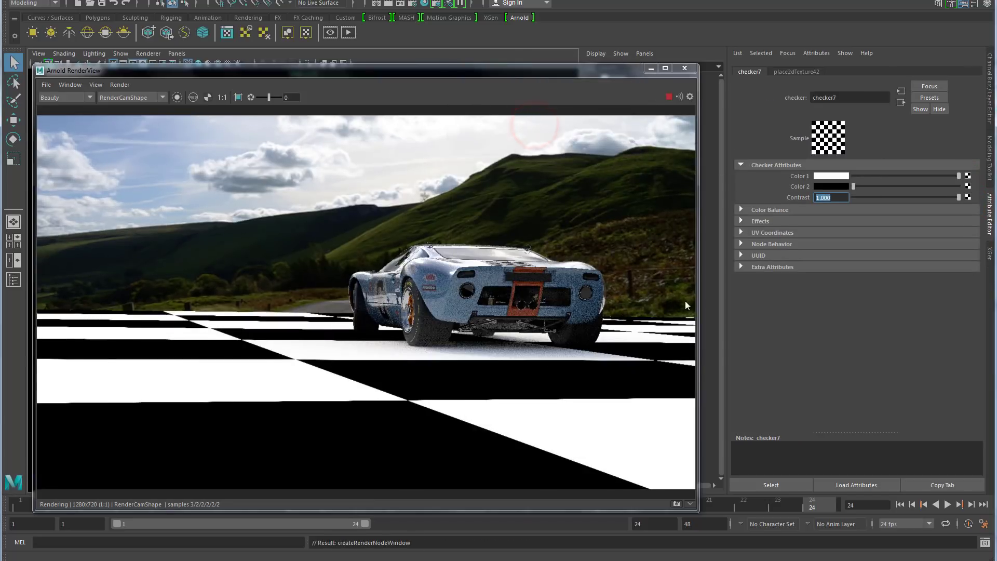
# Return to aiShadowMatte1 and set its Background to scene_background
pyautogui.click(904, 102)
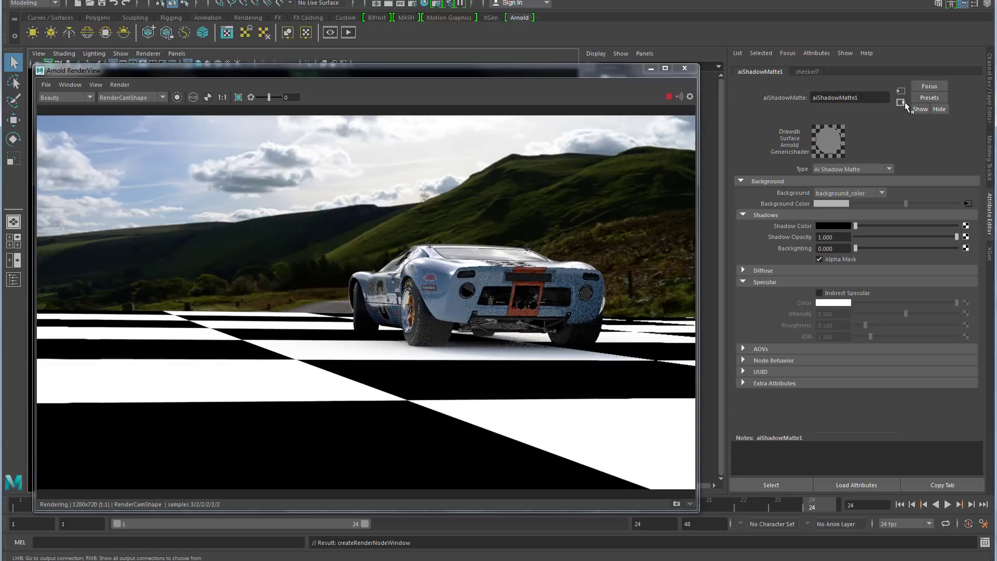
pyautogui.click(843, 194)
pyautogui.click(840, 206)
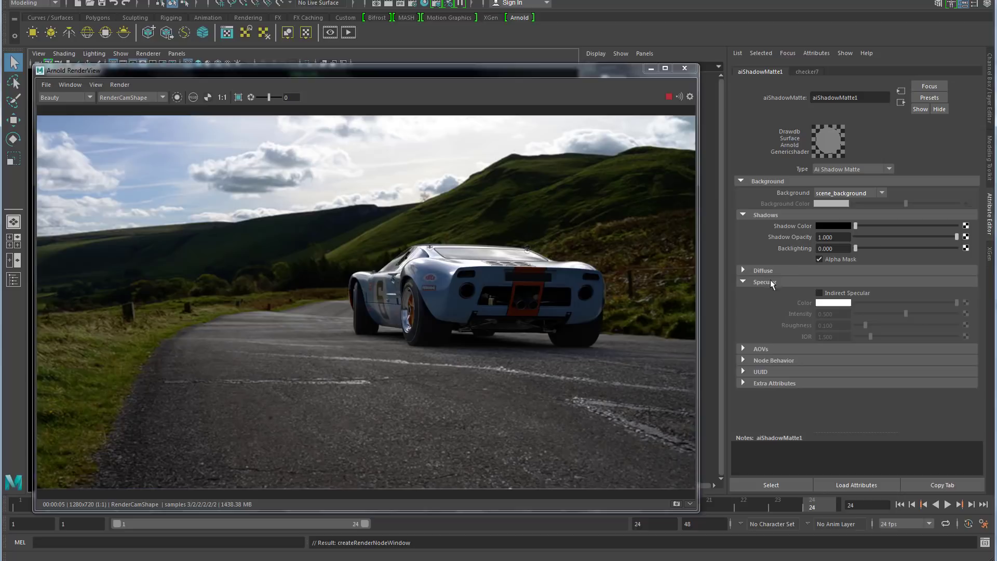
# Turn off Alpha Mask on aiShadowMatte1, checking the alpha channel before returning to RGB
pyautogui.click(820, 258)
pyautogui.click(209, 98)
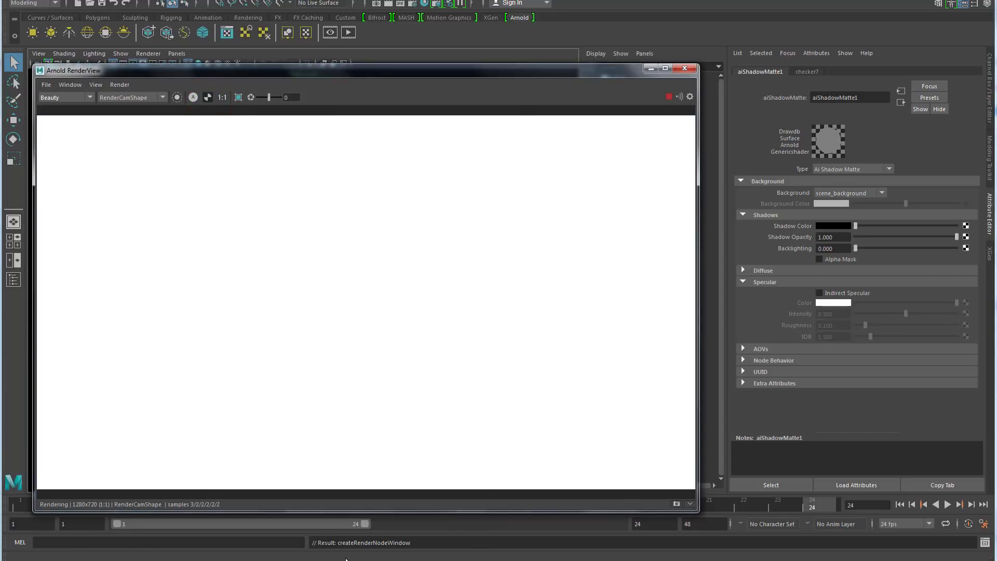
pyautogui.click(207, 98)
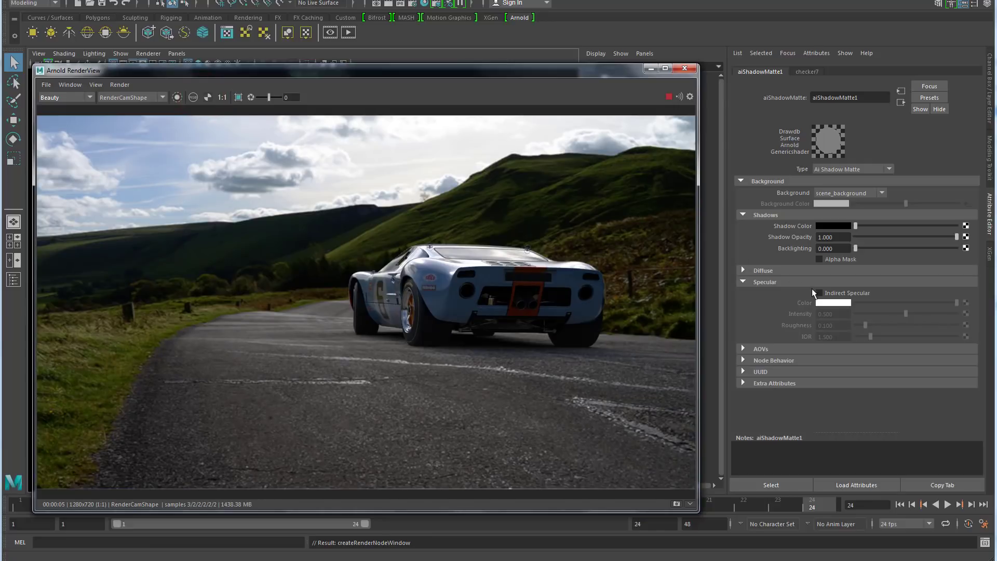
# Enable Indirect Specular on aiShadowMatte1 so the road shows reflections
pyautogui.click(840, 289)
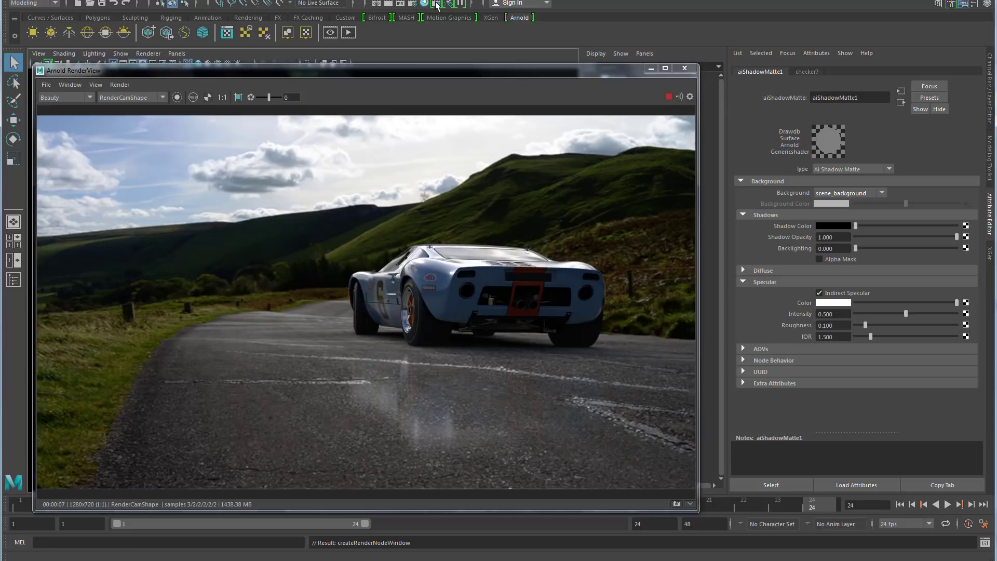
# Open Render Settings to the AOVs page
pyautogui.click(411, 3)
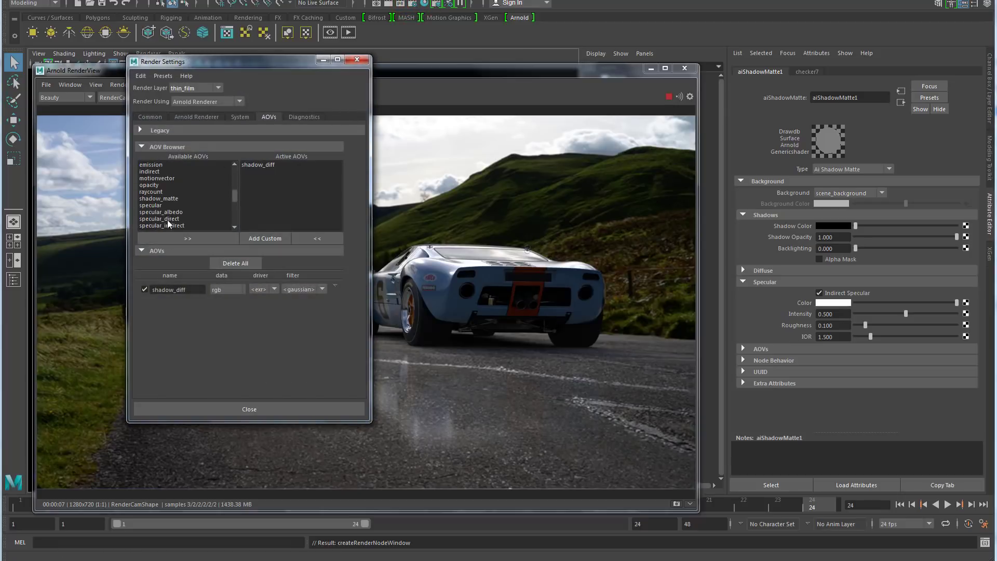
# Add the specular_indirect and diffuse_indirect AOVs, close Render Settings, and choose the displayed pass
pyautogui.scroll(-3, 168, 219)
pyautogui.click(169, 226)
pyautogui.click(174, 237)
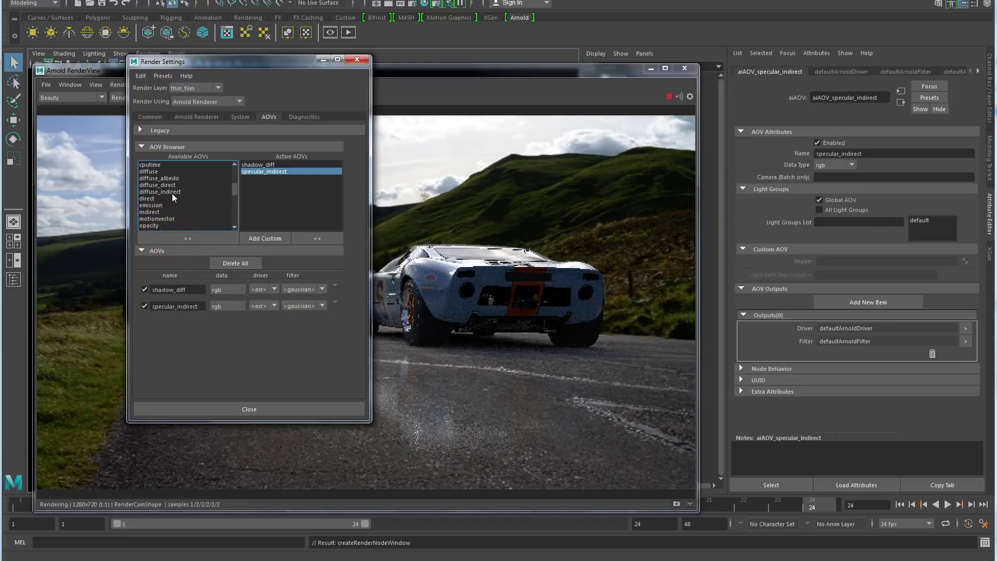
pyautogui.click(173, 191)
pyautogui.click(182, 237)
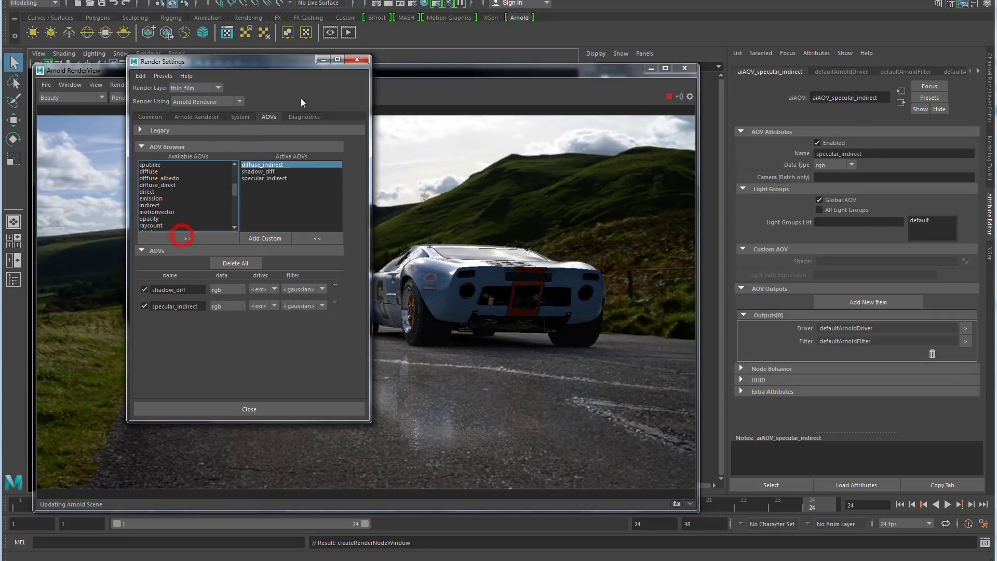
pyautogui.click(357, 61)
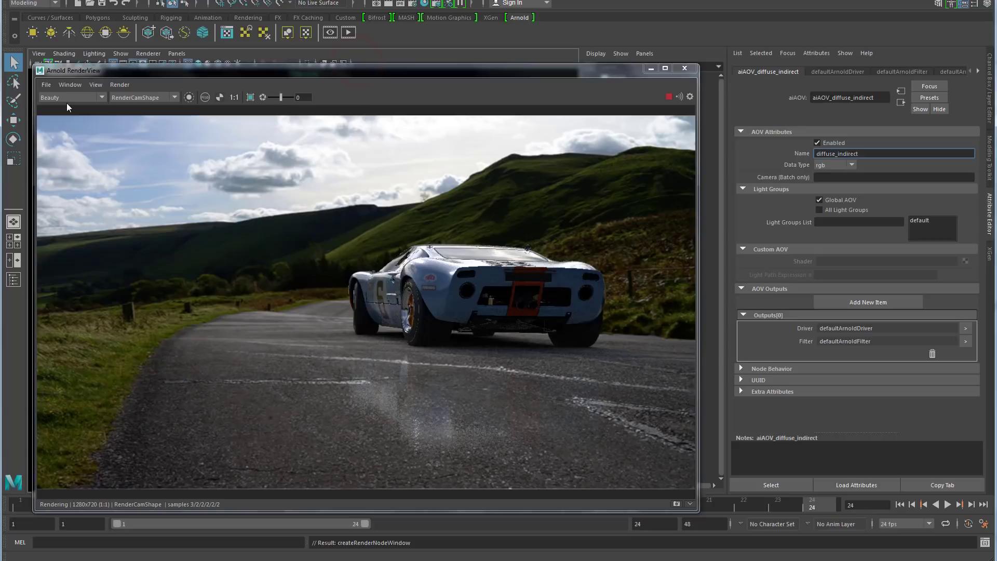
pyautogui.click(66, 98)
pyautogui.click(61, 126)
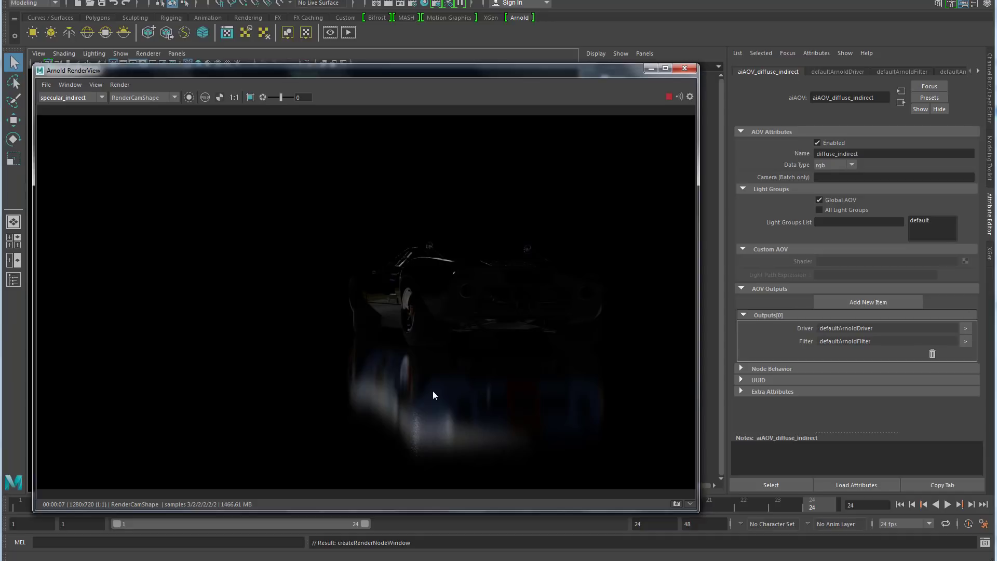
pyautogui.click(62, 98)
pyautogui.click(61, 98)
pyautogui.click(58, 104)
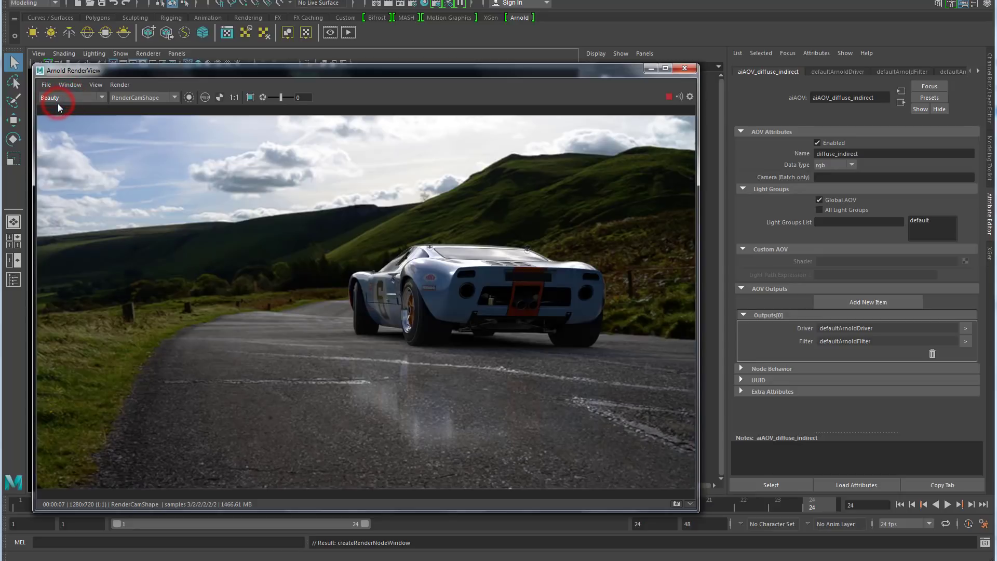